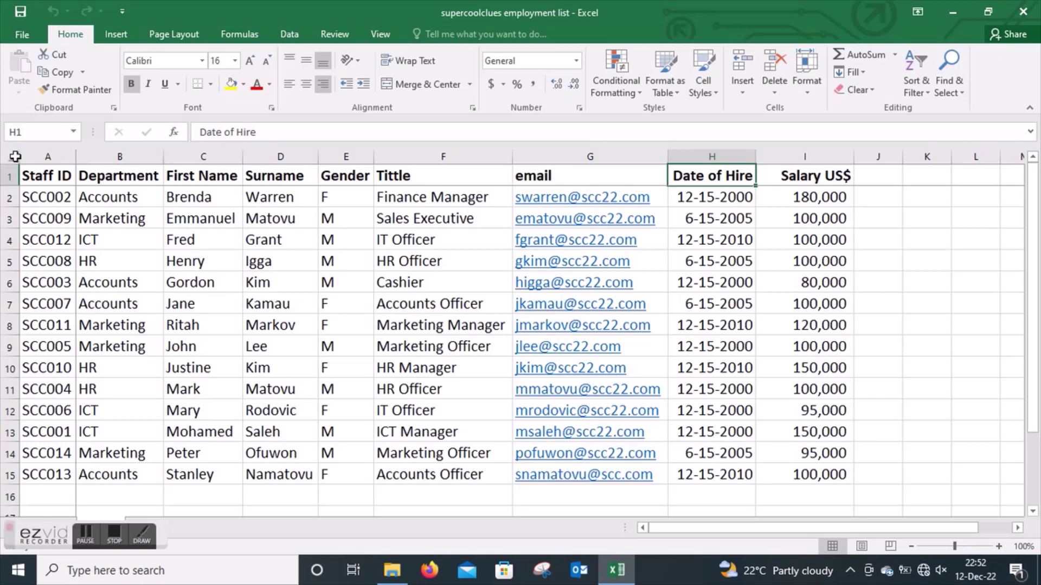
Step: Sort the whole employee list by Staff ID on values from A to Z, treating the first row as headers
left_click(9, 159)
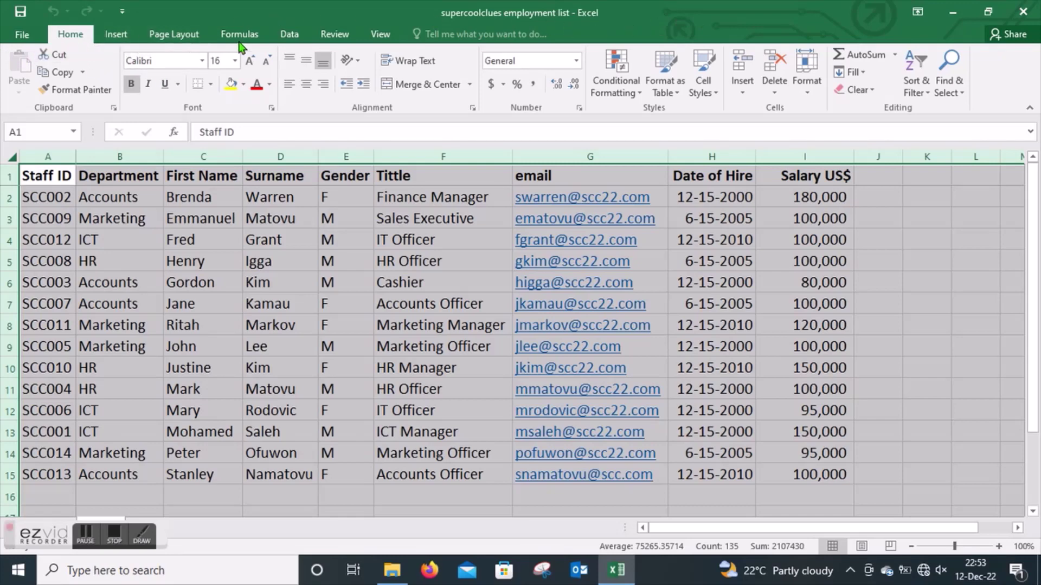
left_click(289, 36)
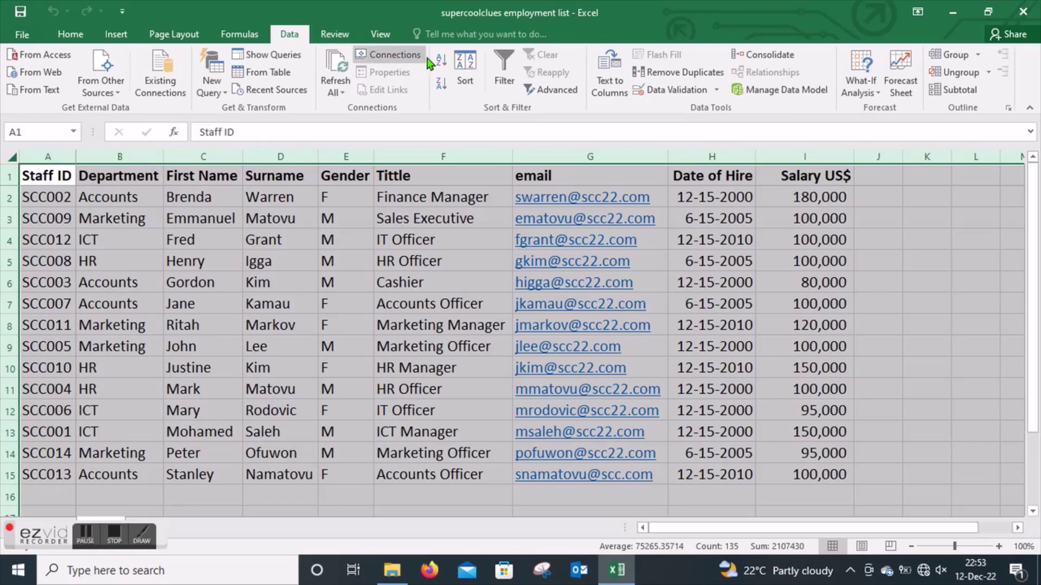
left_click(465, 65)
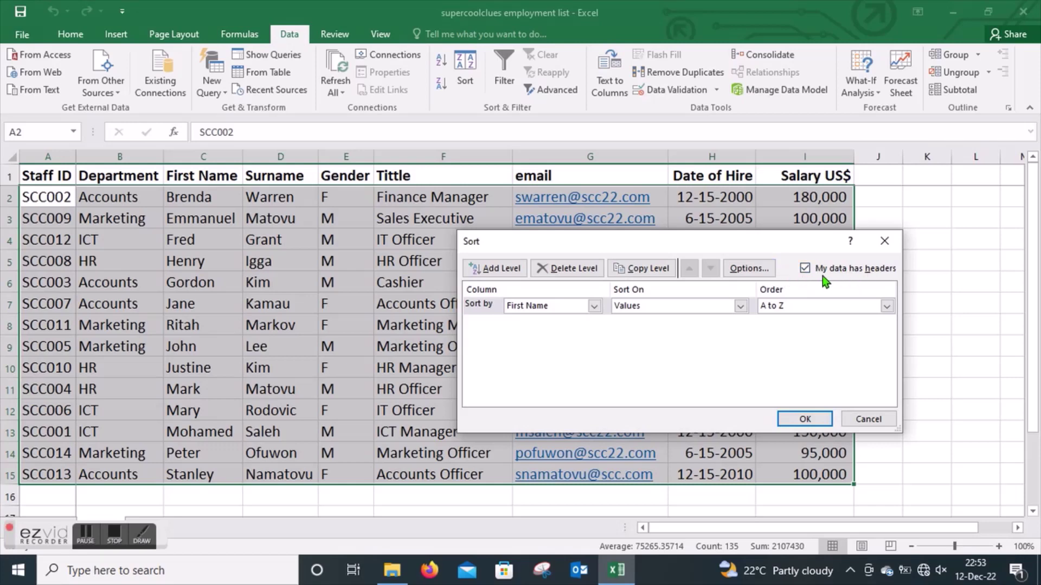
left_click(804, 270)
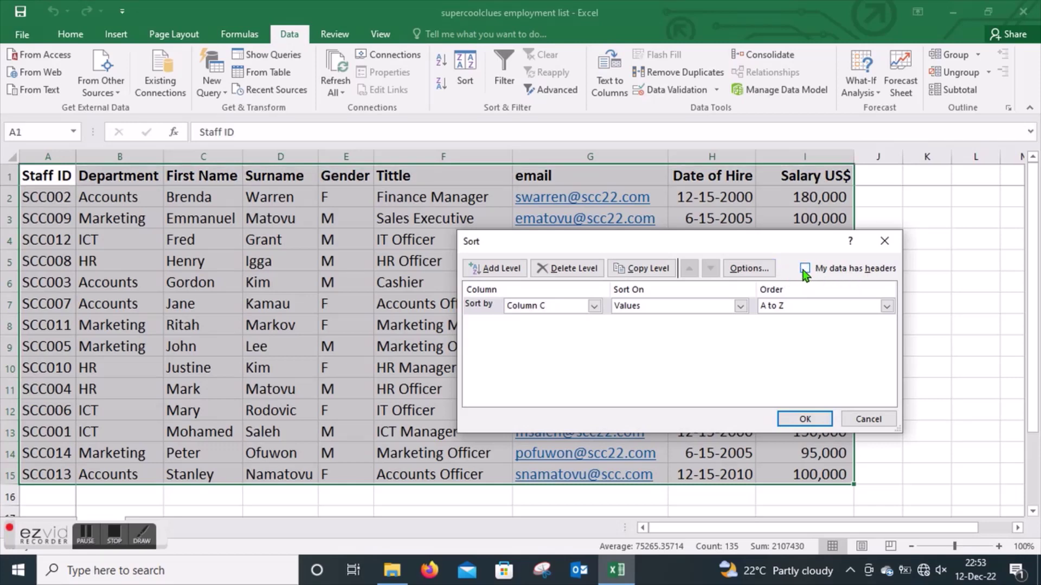
left_click(805, 269)
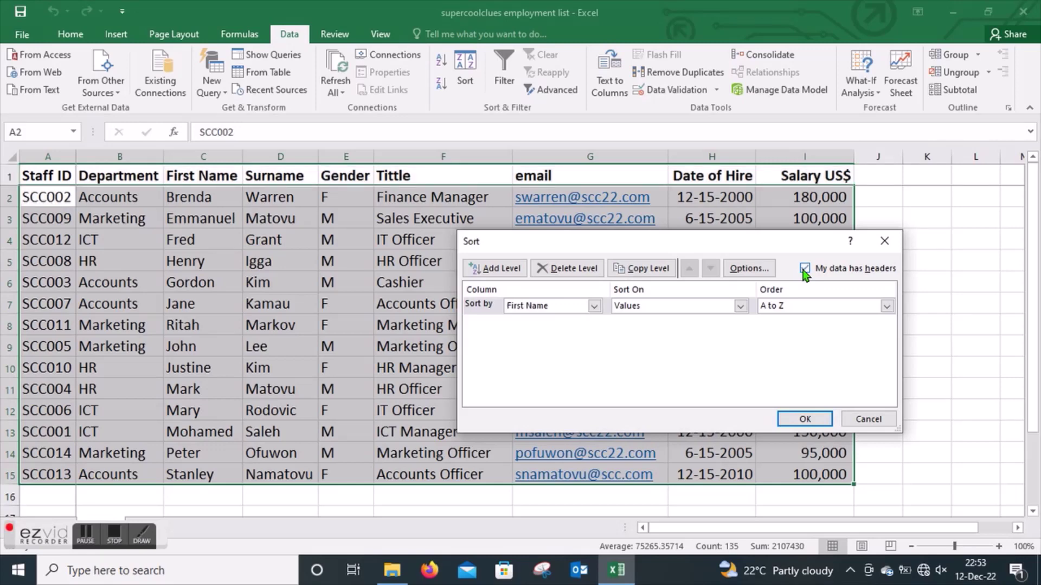
left_click(593, 306)
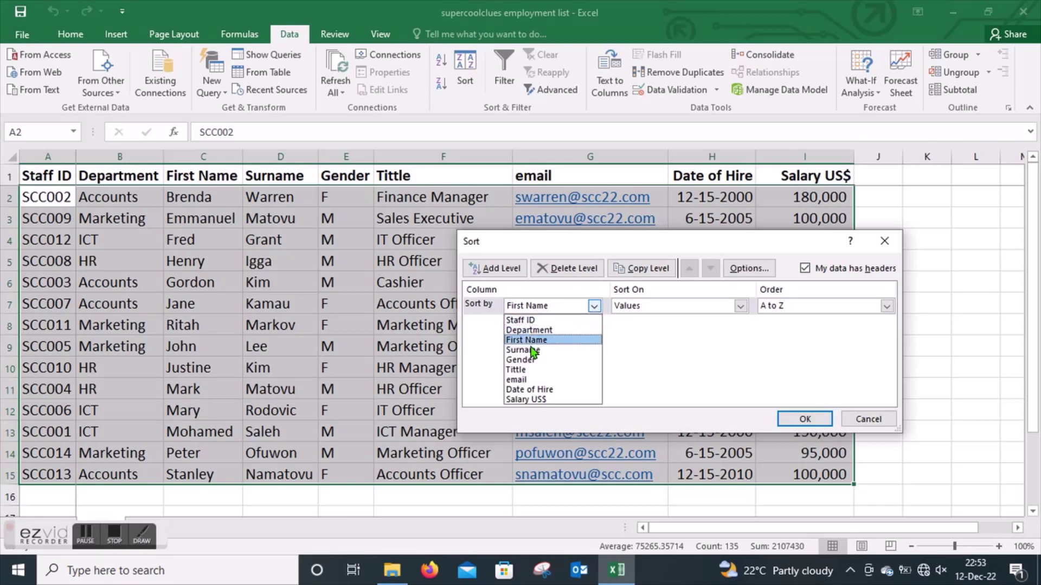
left_click(528, 320)
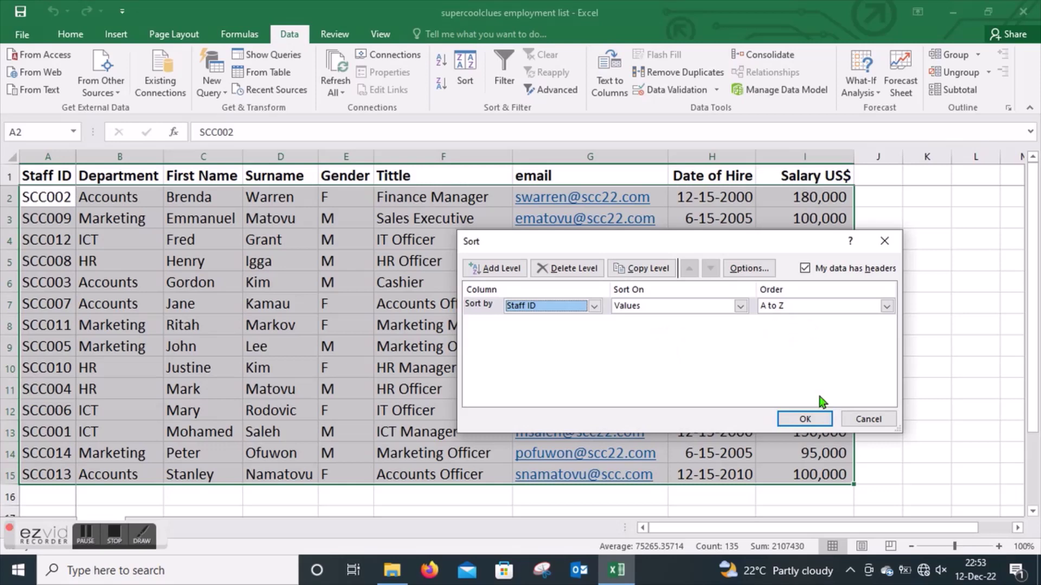
left_click(805, 420)
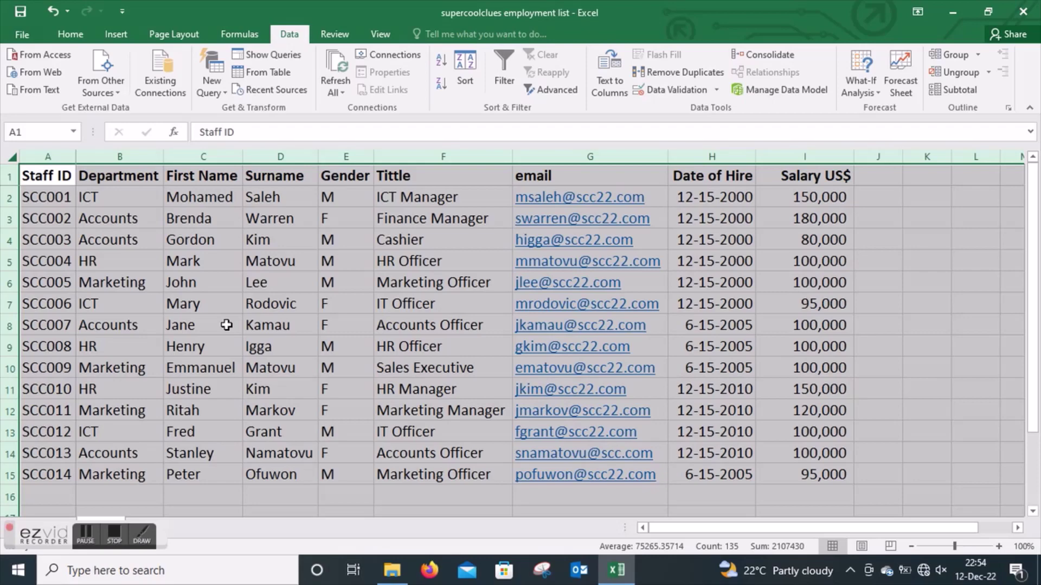
left_click(268, 241)
left_click(270, 321)
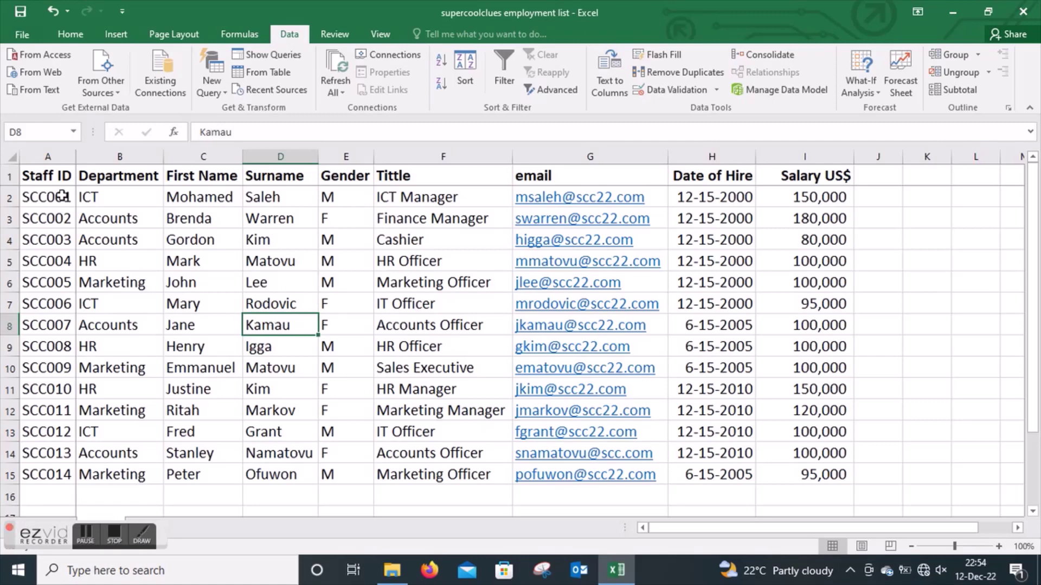
Step: Sort the whole employee list by Surname on values in A to Z order
left_click(10, 157)
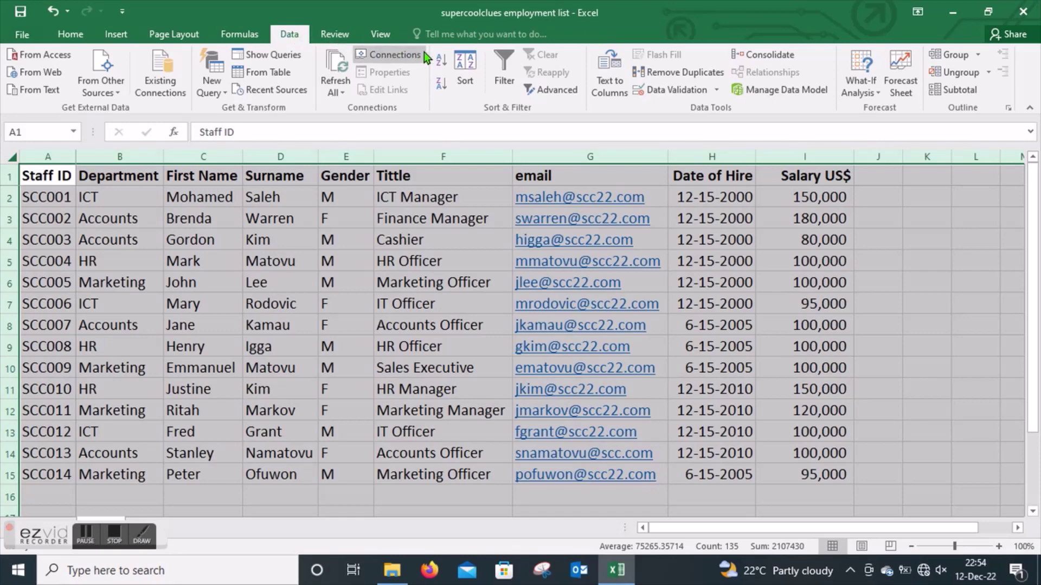
left_click(465, 67)
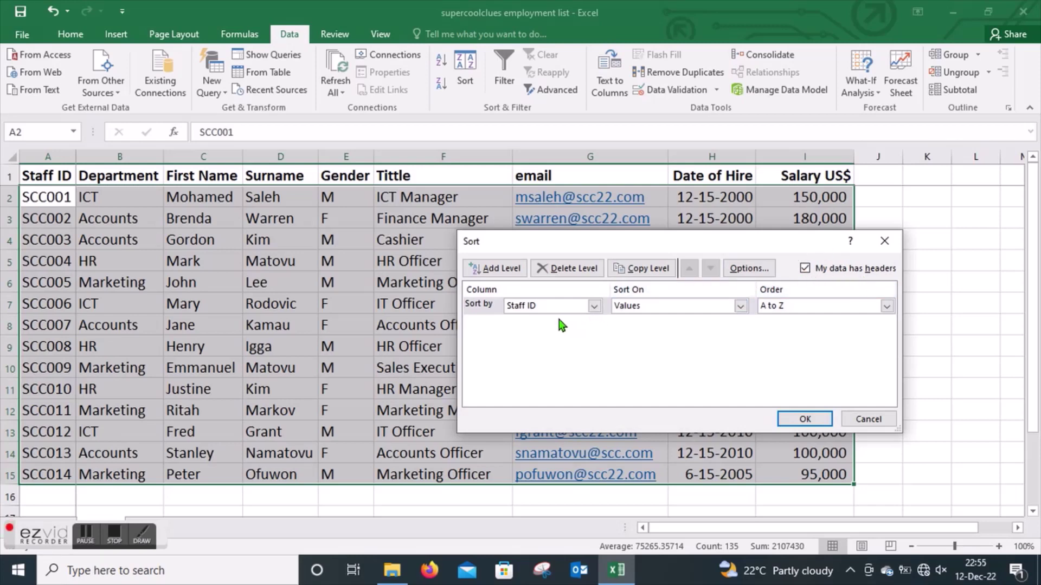
left_click(595, 307)
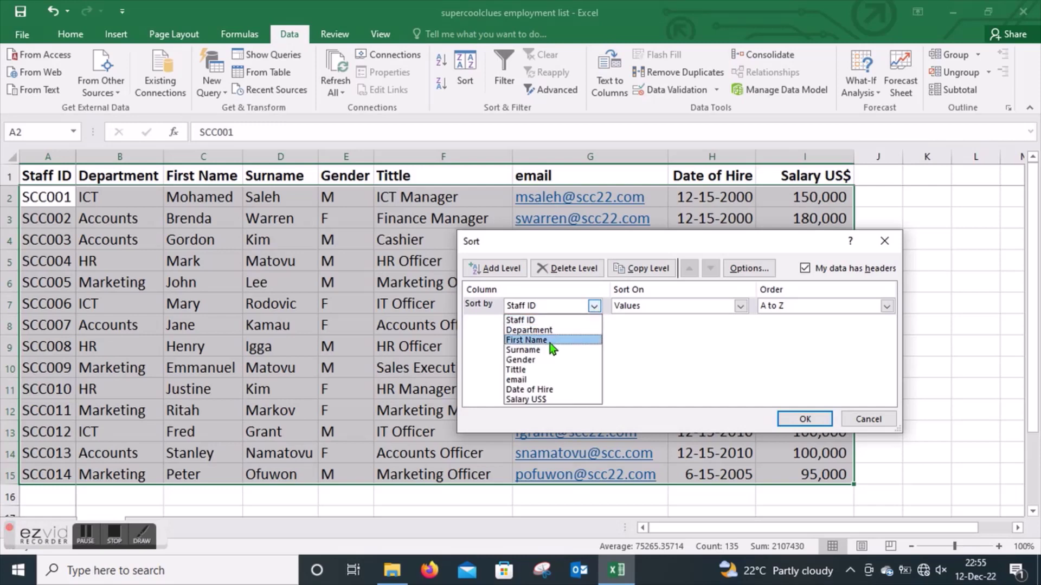
left_click(533, 351)
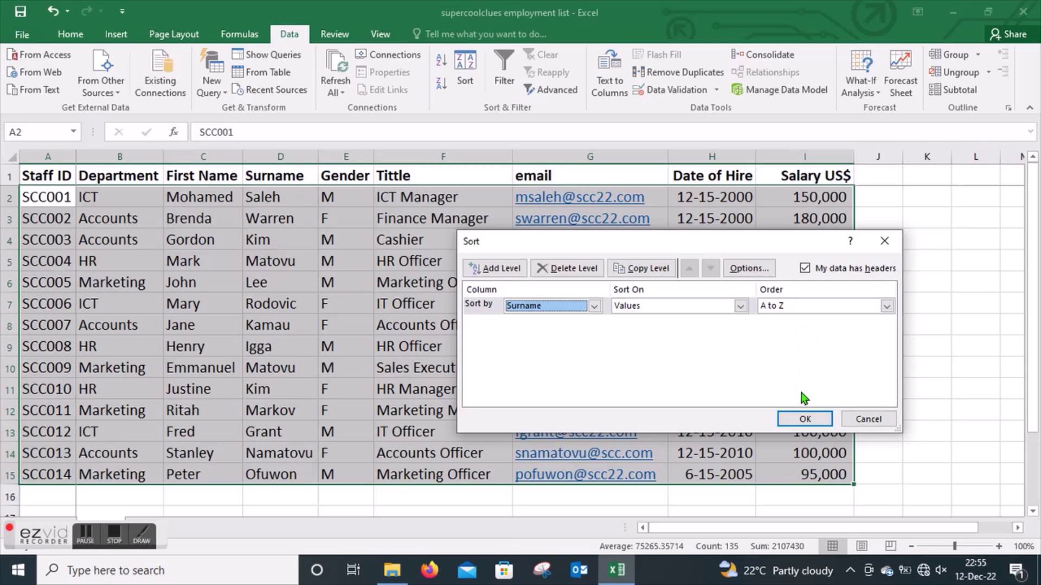
left_click(804, 419)
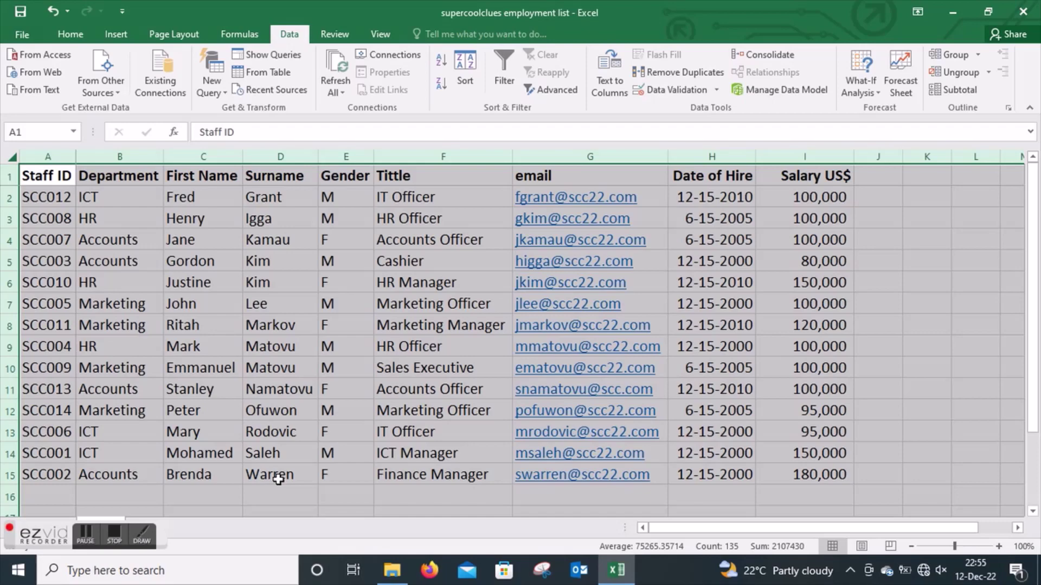
left_click(821, 336)
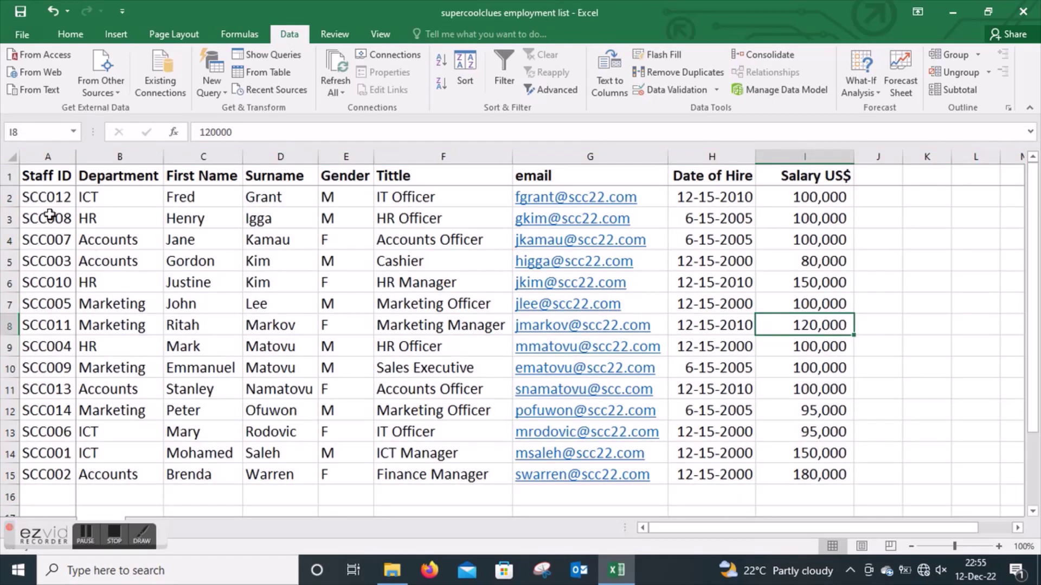
Step: Sort the whole employee list by Salary US$ on values from smallest to largest
left_click(10, 156)
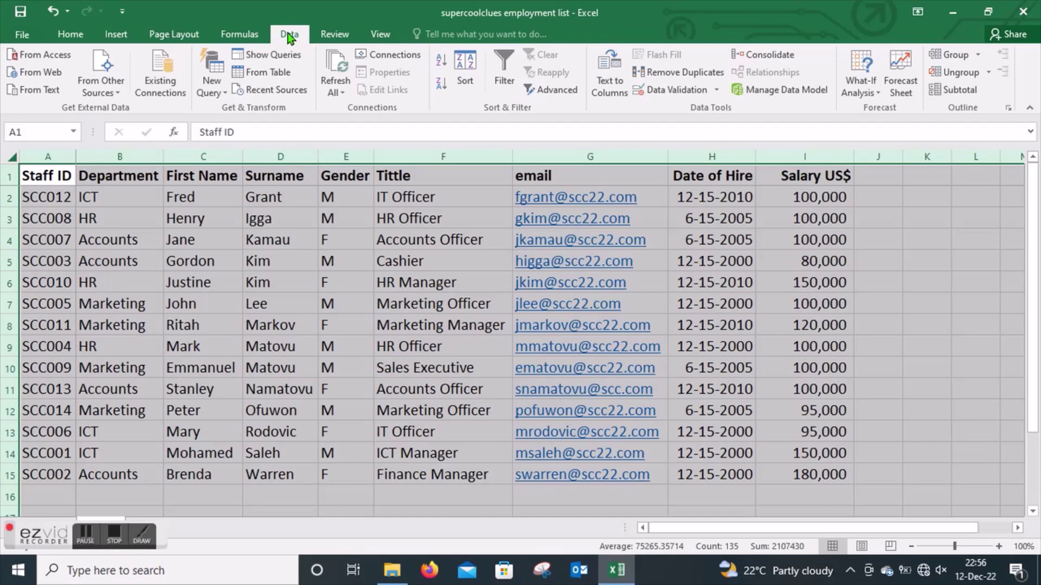
left_click(455, 70)
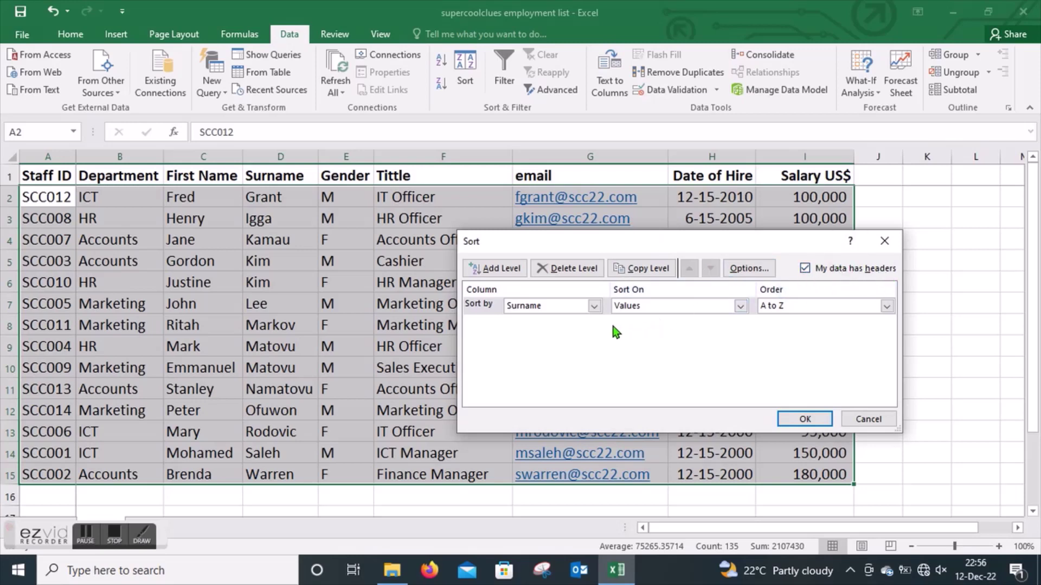
left_click(595, 307)
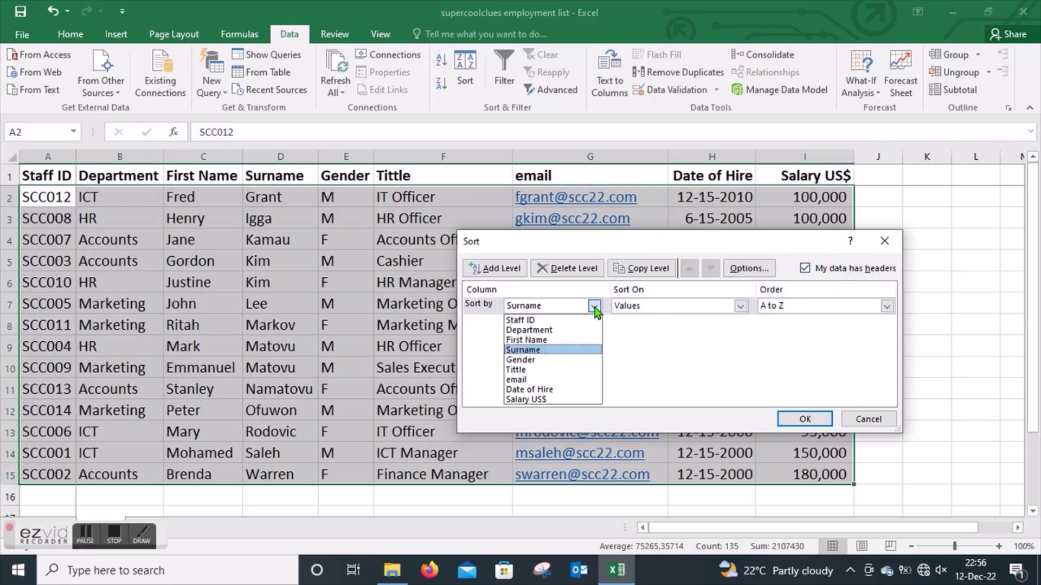
left_click(548, 399)
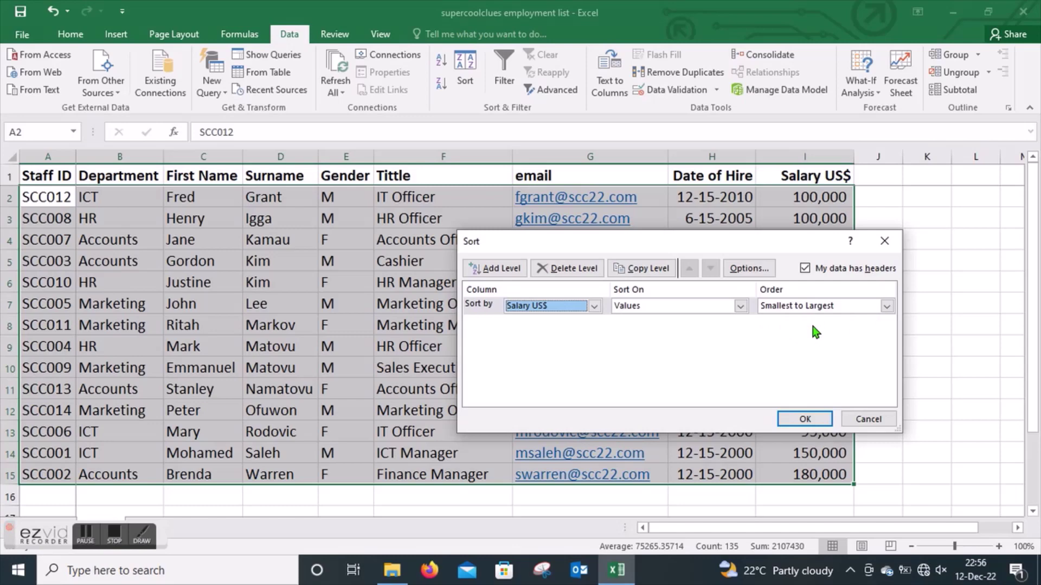
left_click(801, 419)
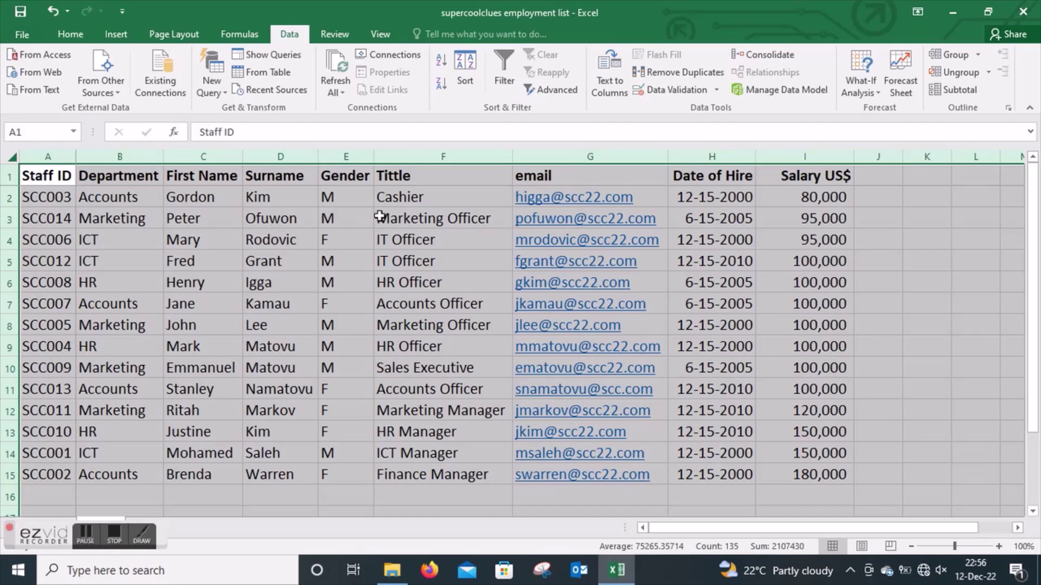
left_click(727, 198)
left_click(808, 198)
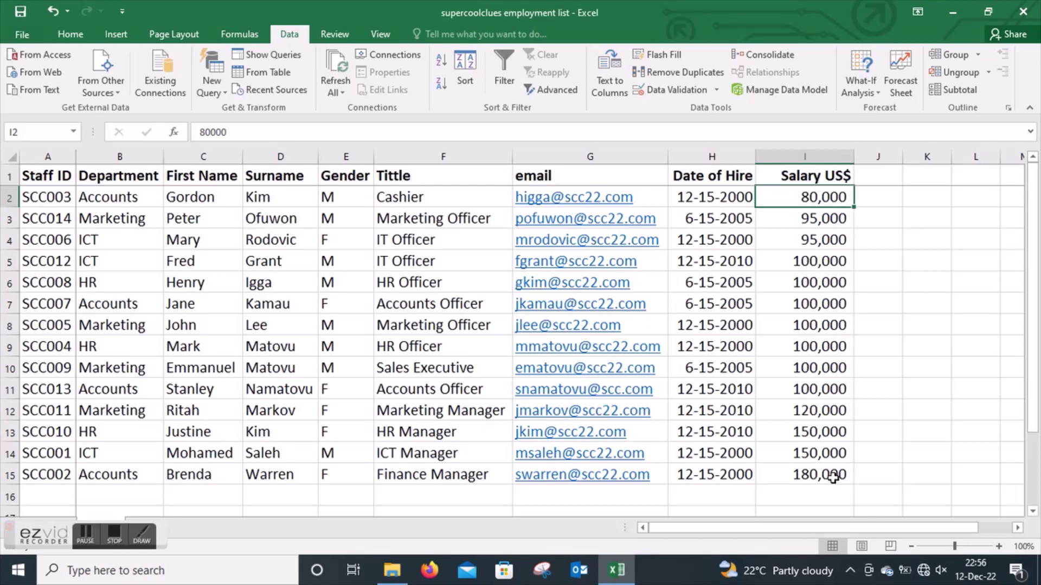
left_click(811, 389)
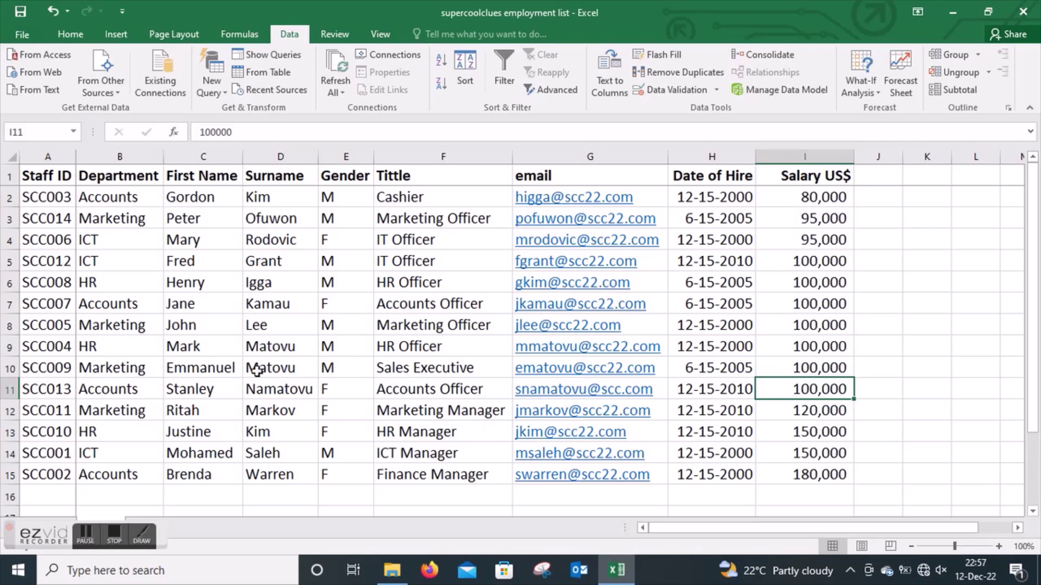
Step: Re-sort the whole employee list by Salary US$ with the order set to Largest to Smallest
left_click(9, 157)
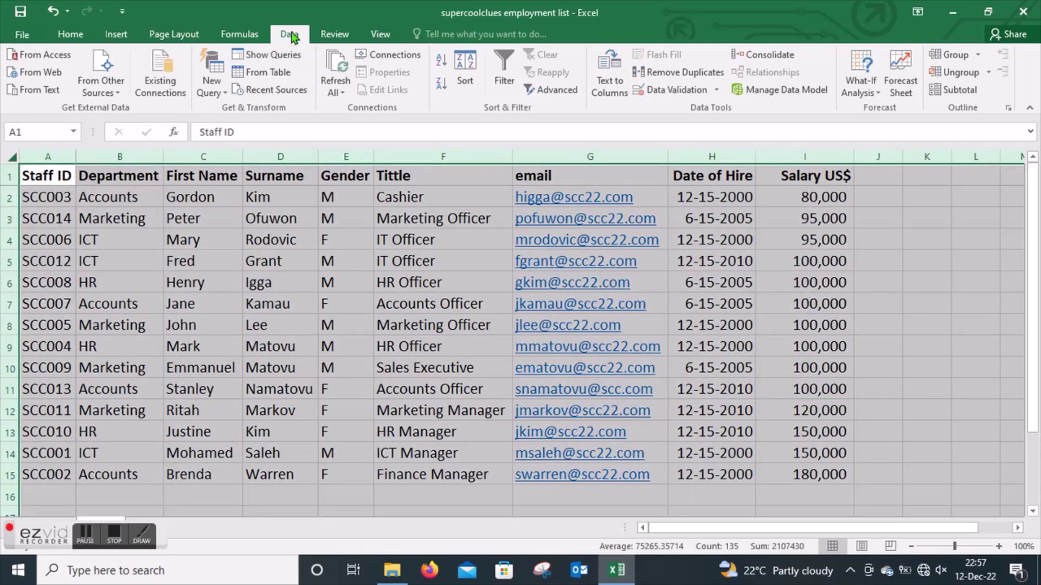
left_click(464, 65)
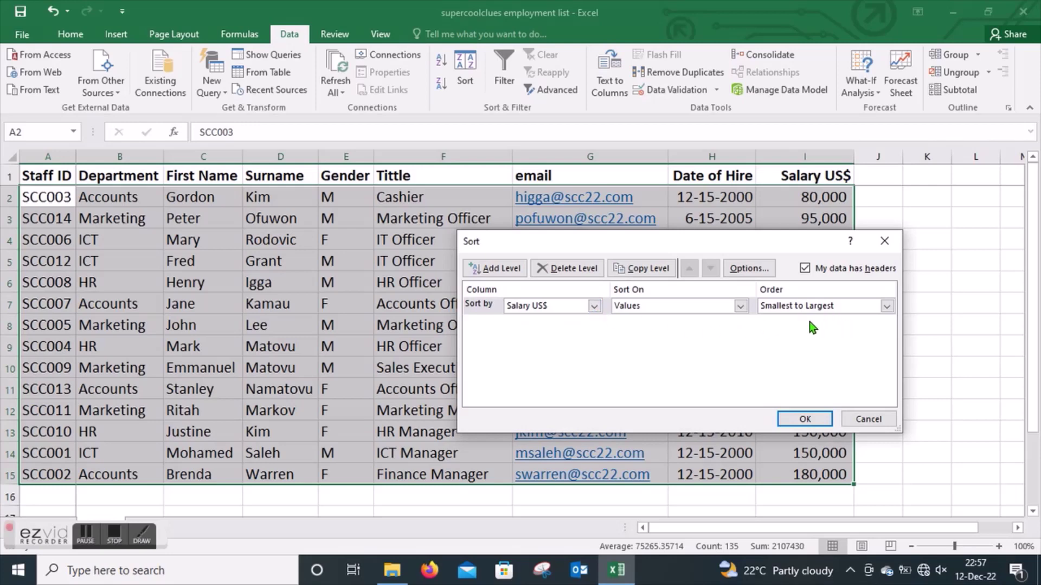
left_click(886, 307)
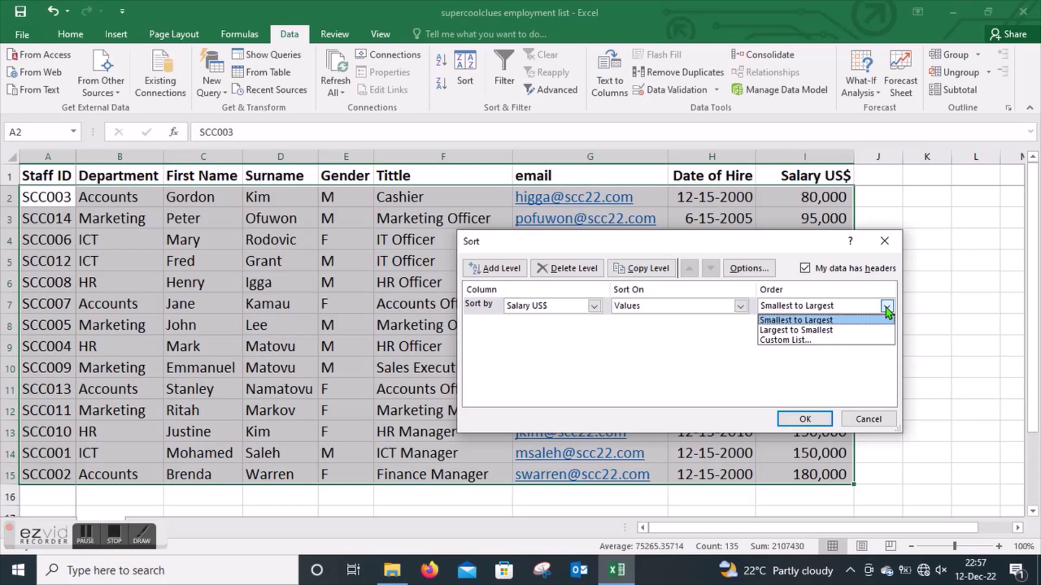
left_click(815, 330)
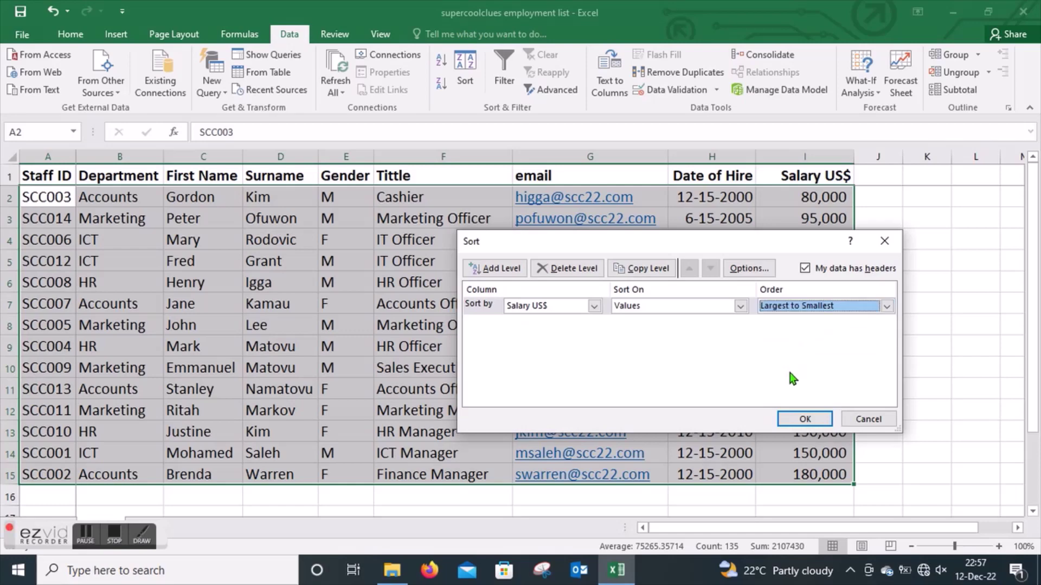
left_click(805, 420)
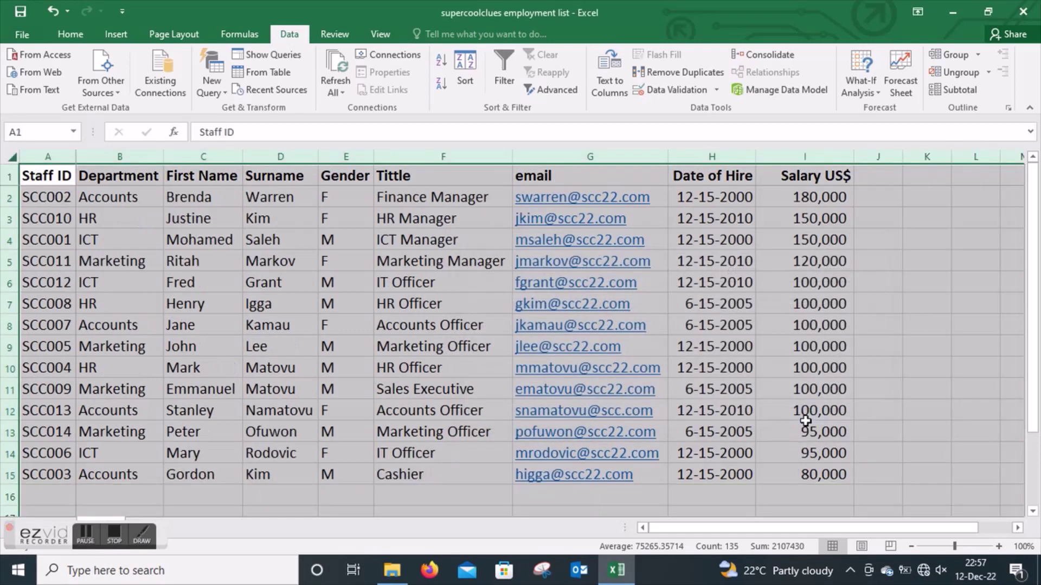
left_click(753, 220)
left_click(820, 197)
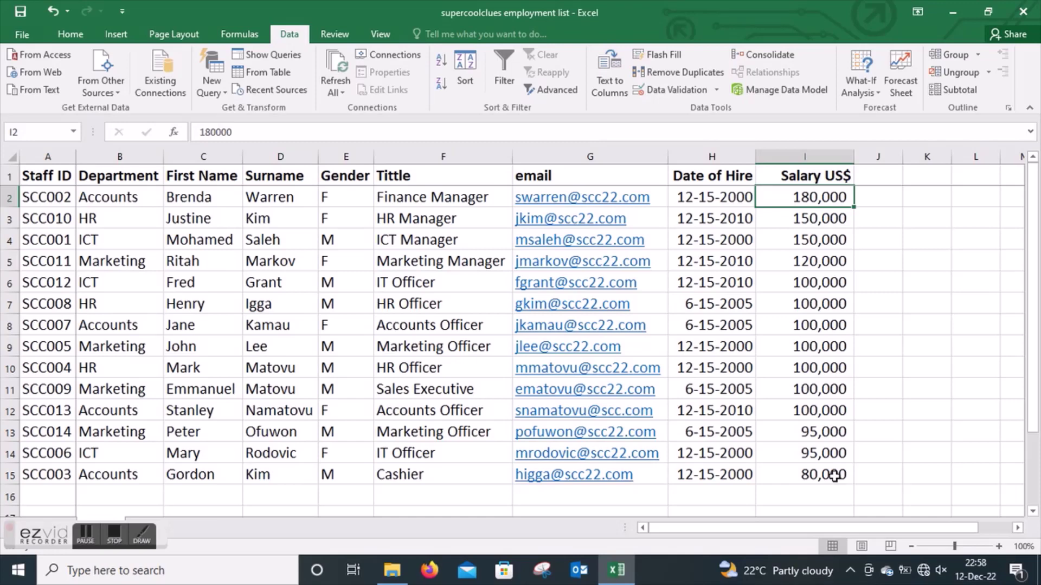
left_click(816, 393)
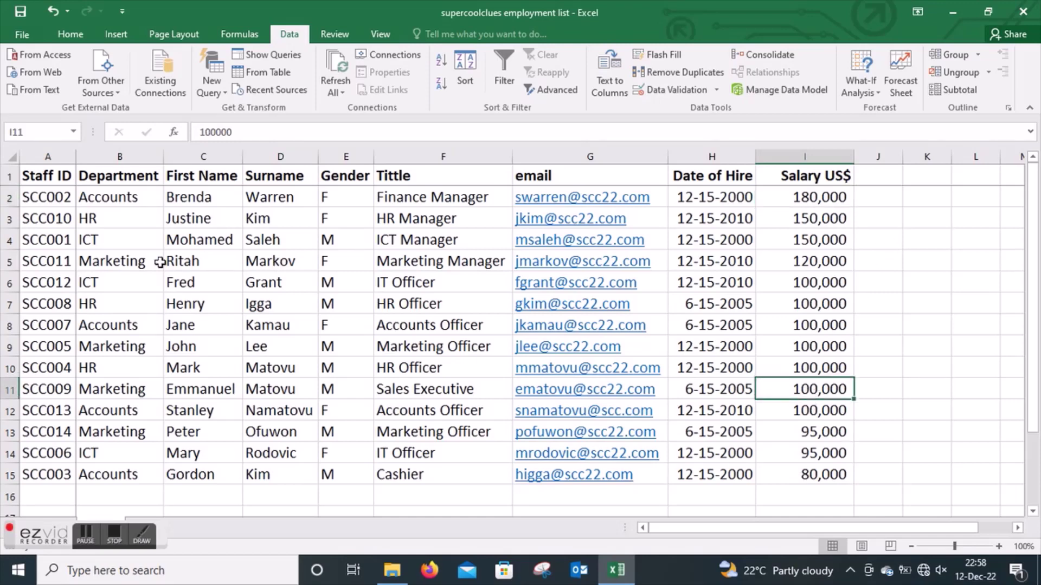
Step: Sort the whole employee list by Department on values in A to Z order
left_click(10, 157)
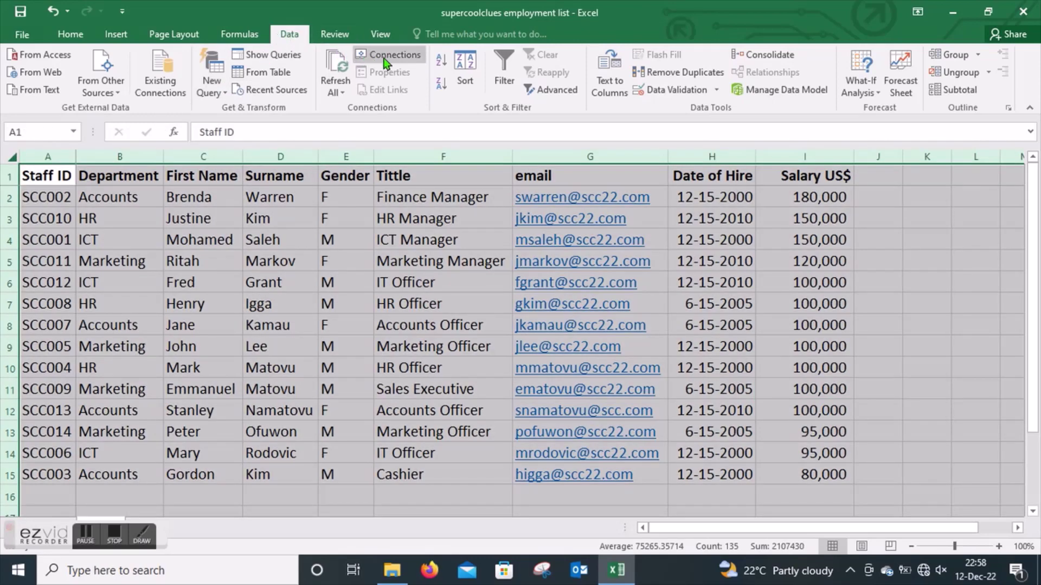
left_click(474, 67)
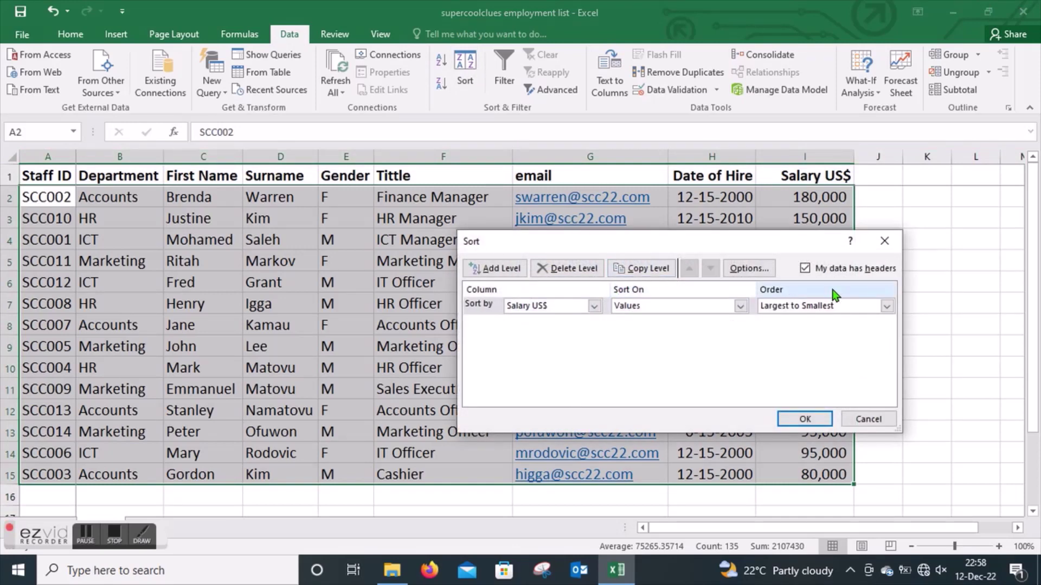
left_click(595, 307)
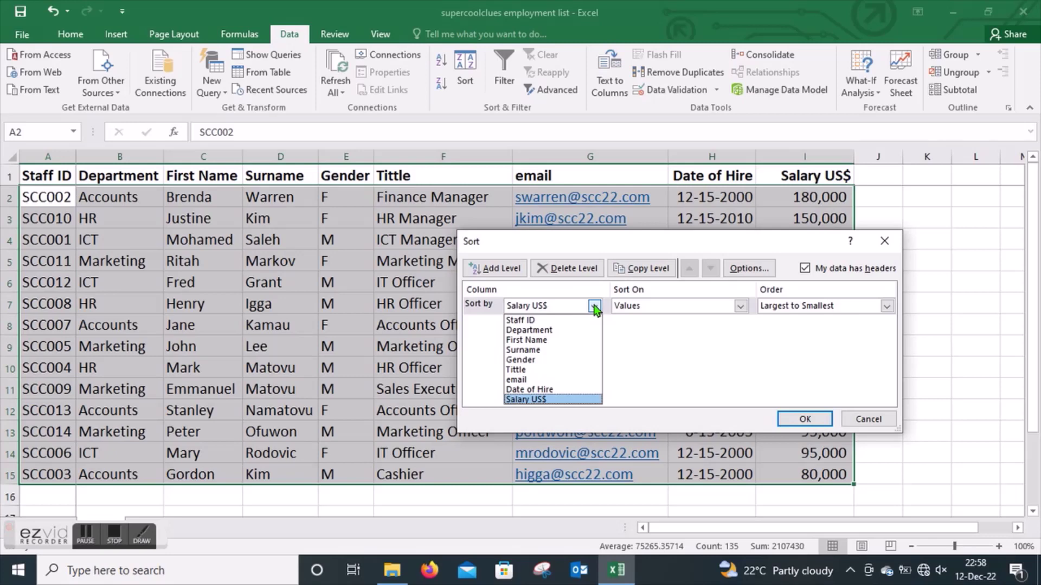
left_click(549, 330)
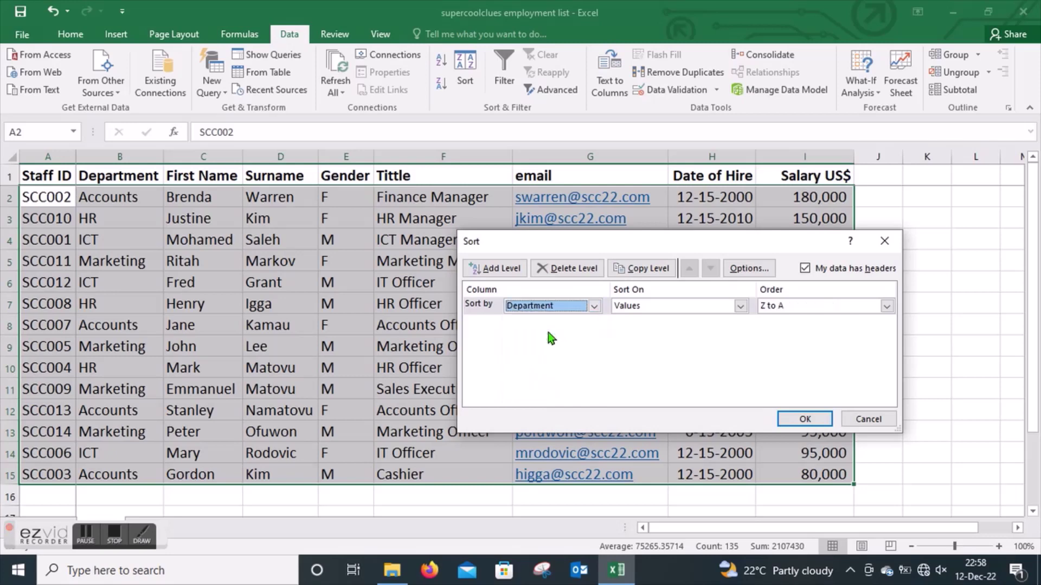
left_click(887, 307)
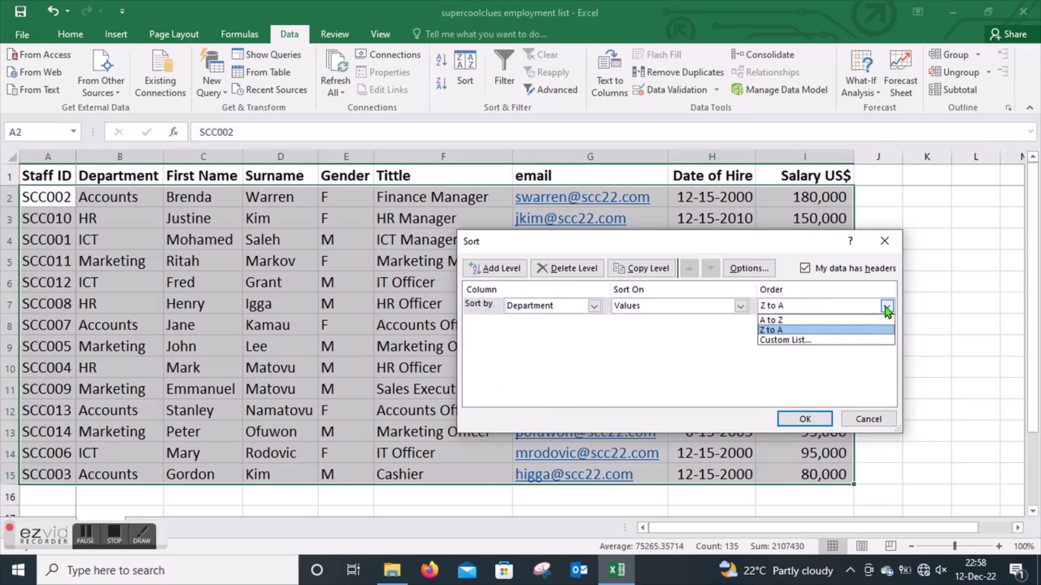
left_click(793, 329)
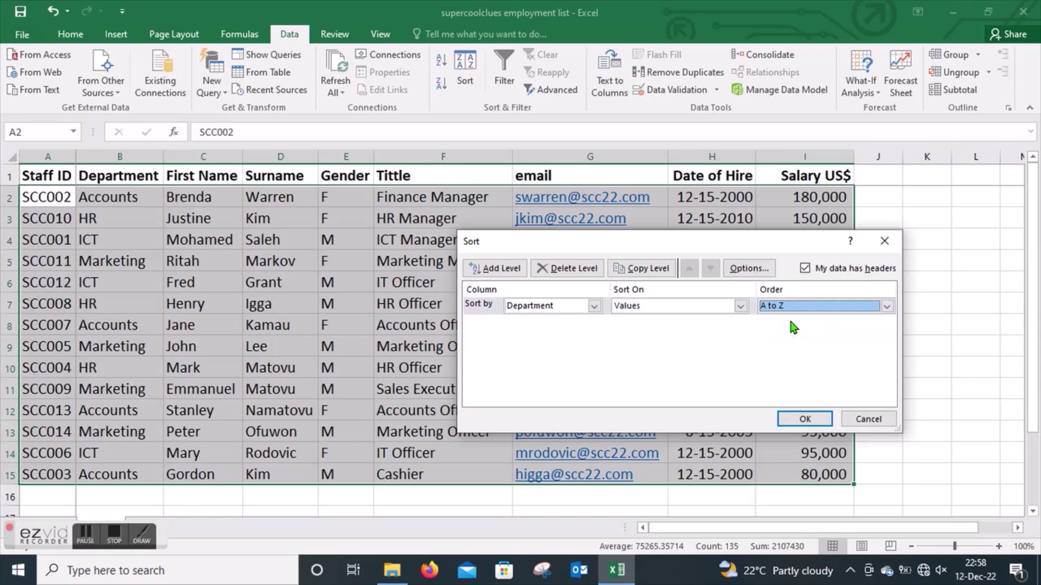
left_click(802, 418)
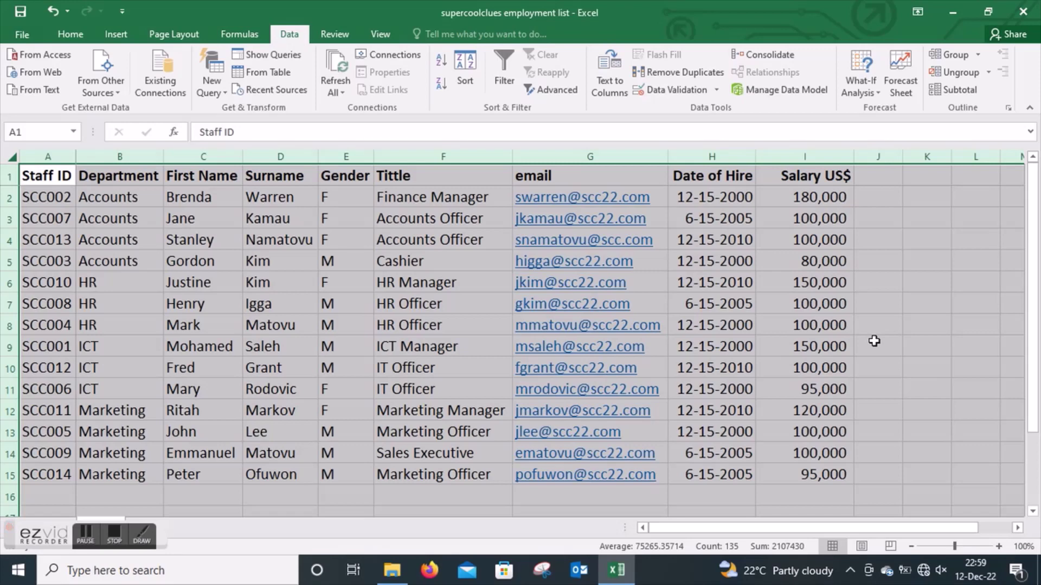
left_click(832, 359)
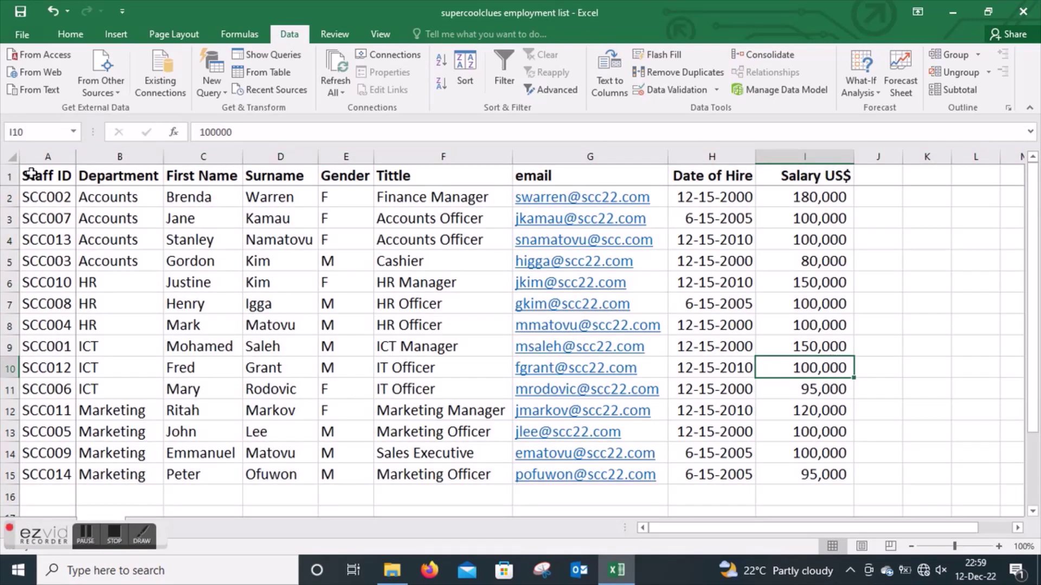
Step: Add subtotals to the whole list that sum Salary US$ at each change in Department, with the summary below the data
left_click(7, 156)
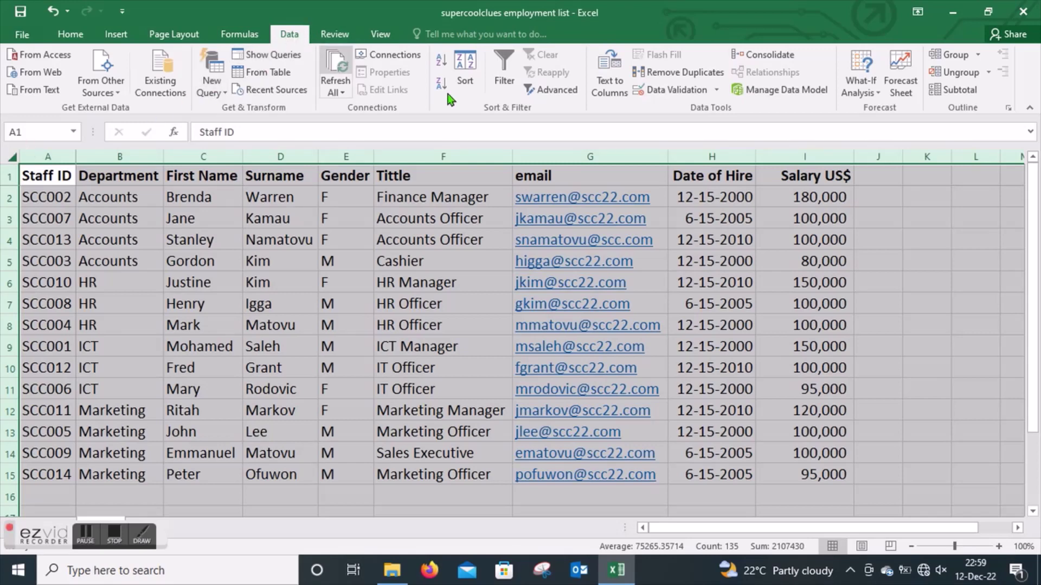
left_click(967, 94)
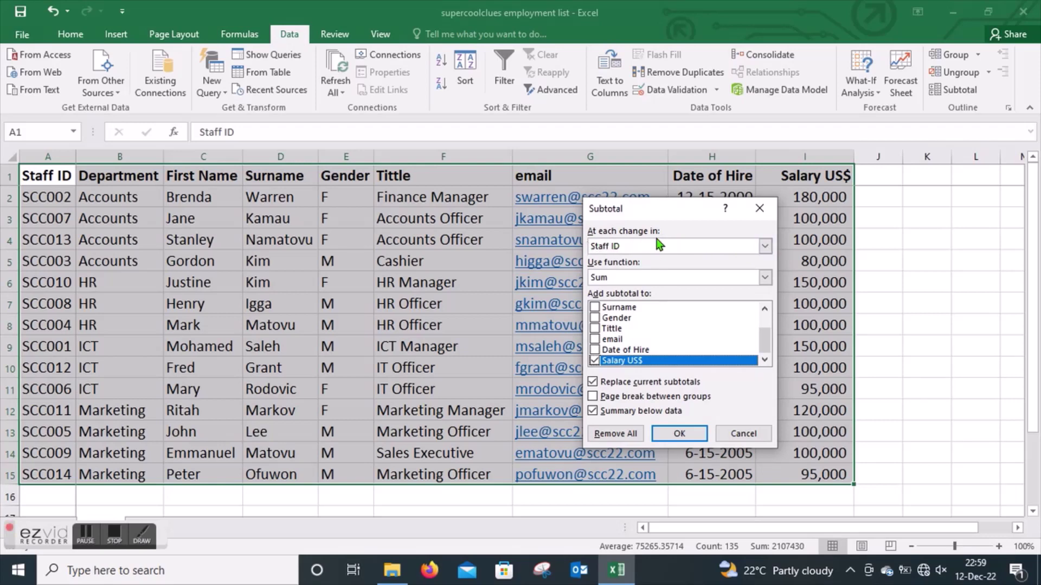
left_click(765, 248)
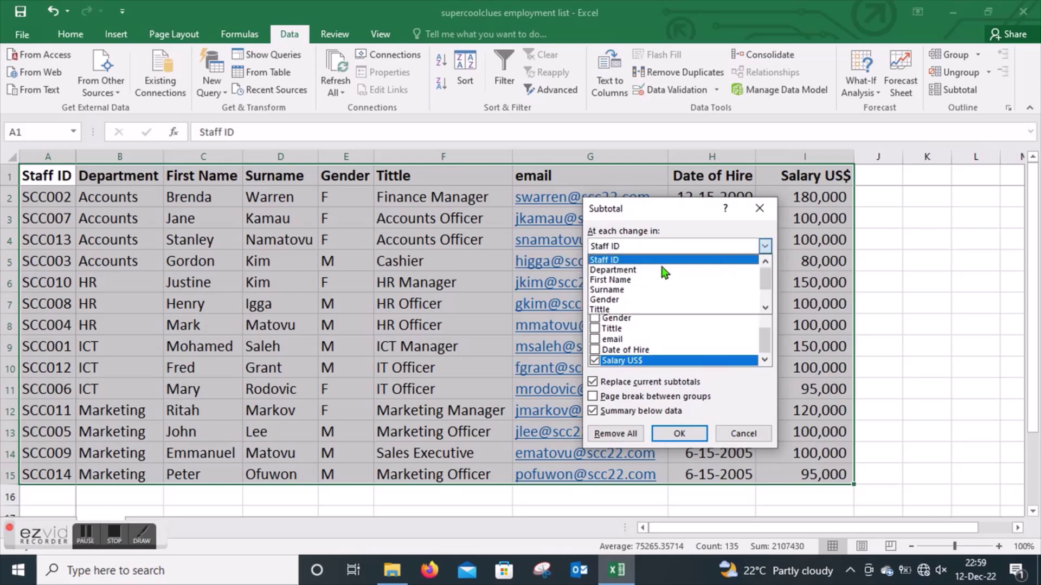
left_click(645, 271)
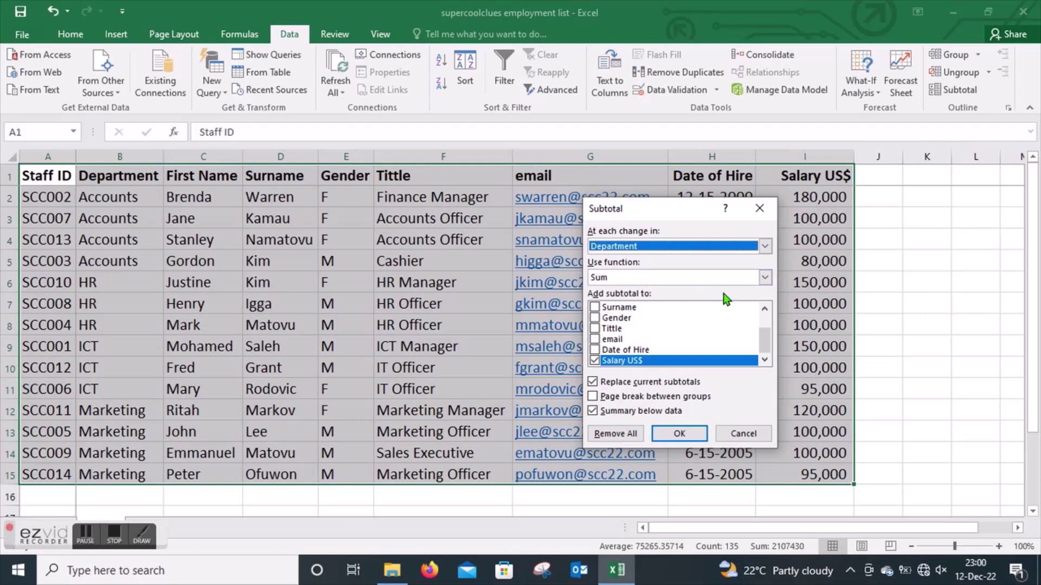
left_click(764, 277)
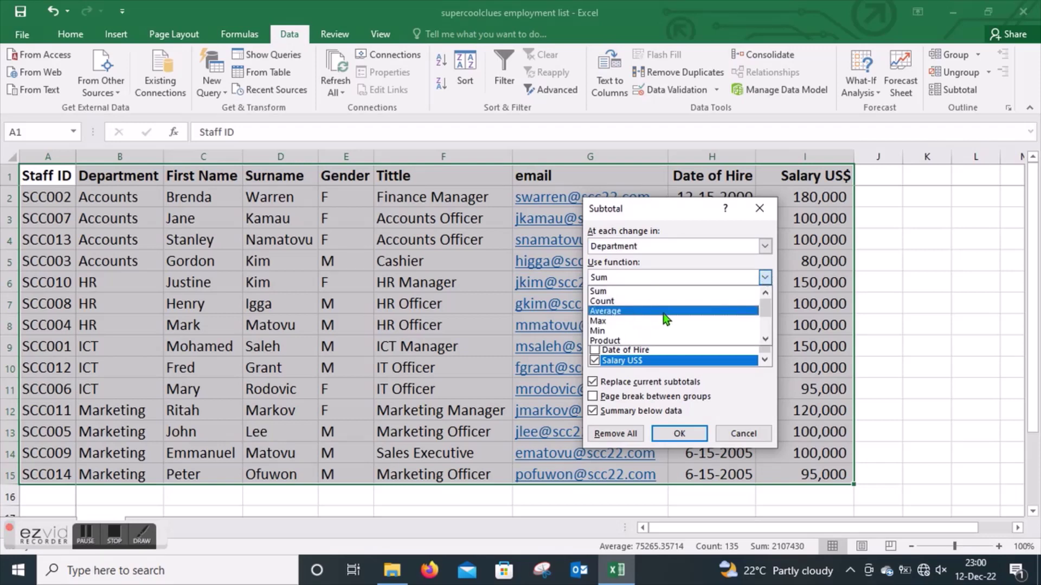
left_click(628, 297)
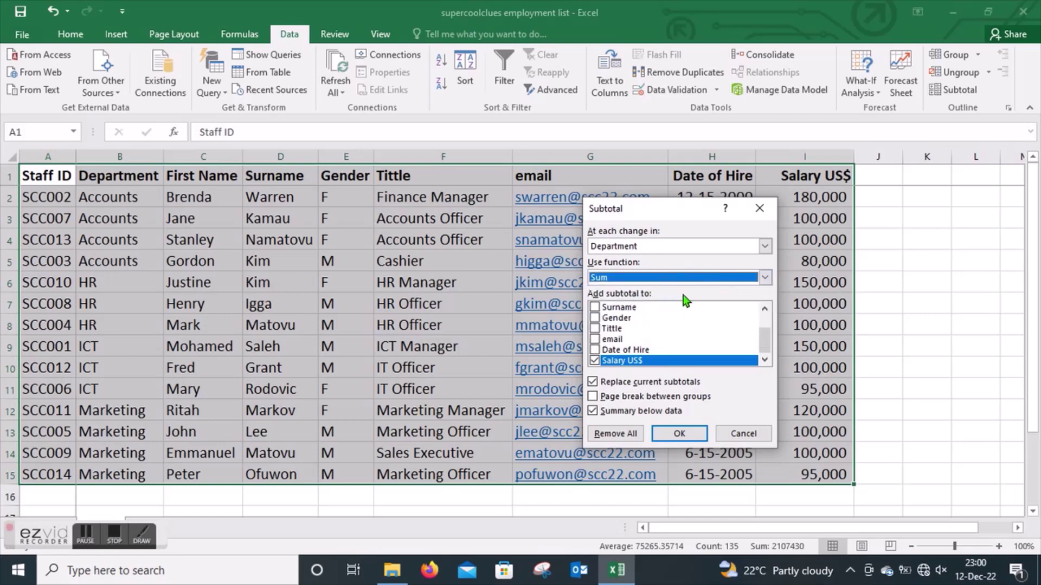
left_click(597, 362)
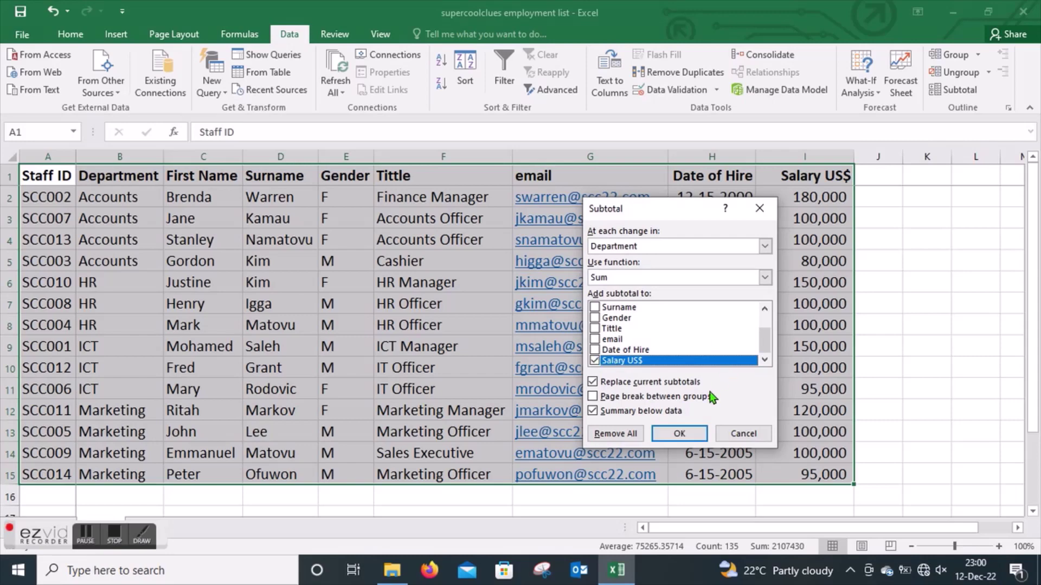
left_click(680, 434)
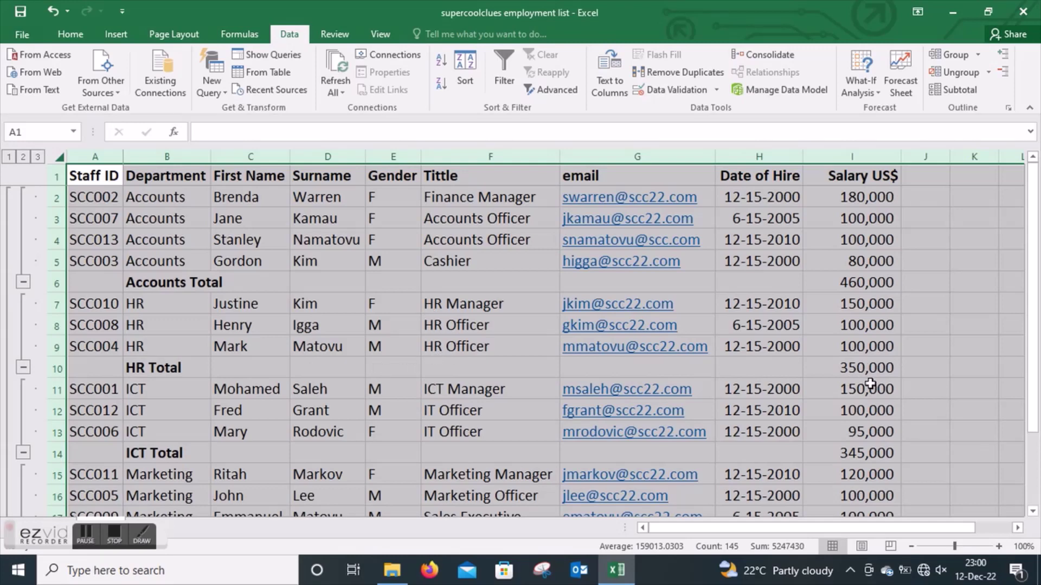
Step: Review the salary total of each department and the grand total at the end of the list
left_click(1032, 512)
scroll(1032, 512, "down", 7)
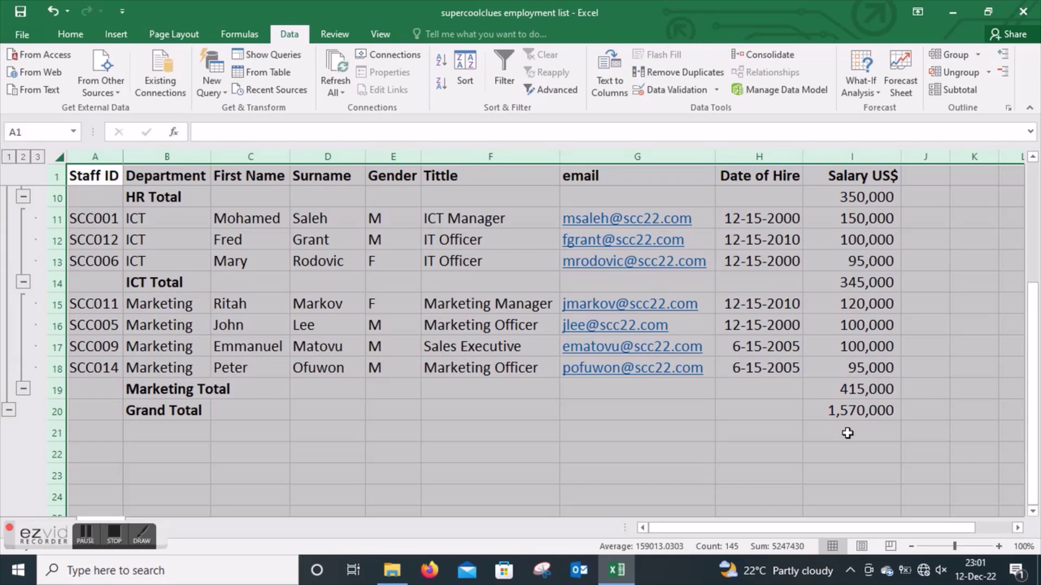
left_click(1034, 157)
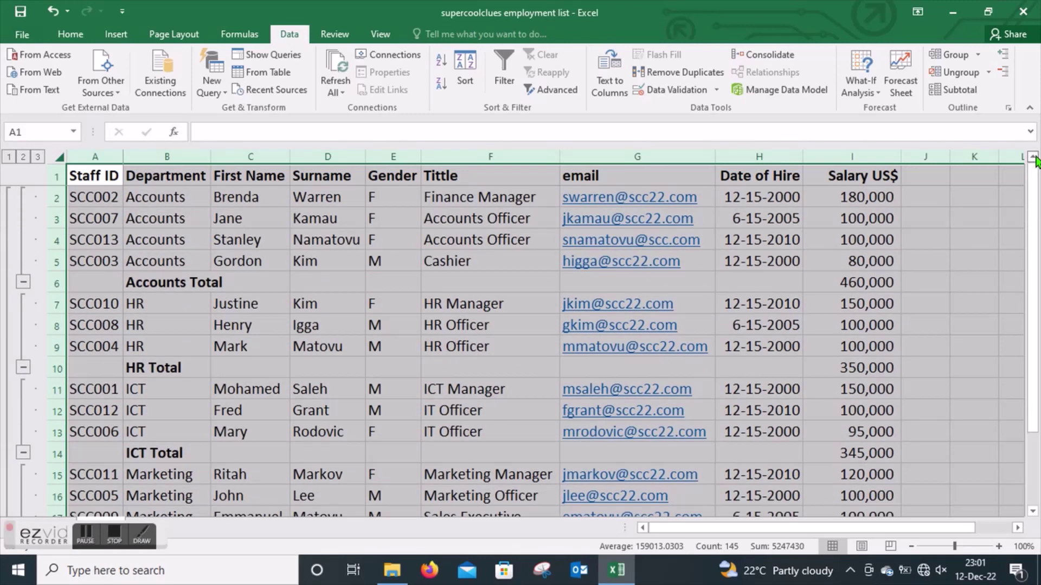